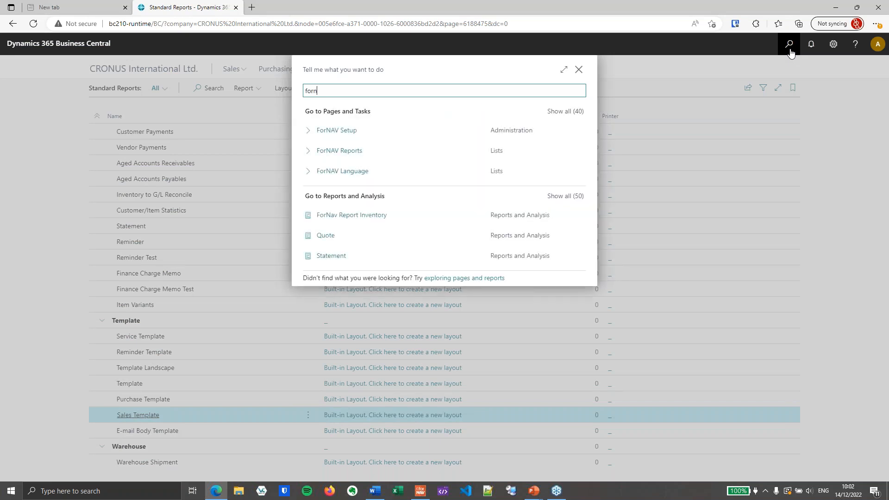
# Find and open the File Storage page, and add an entry with code P1 and type WATERMARK.
pyautogui.write('ile')
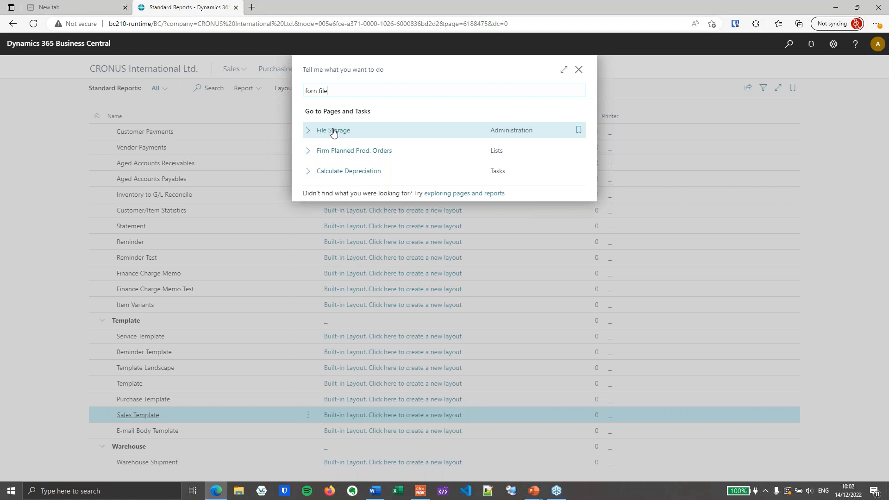
pyautogui.click(334, 132)
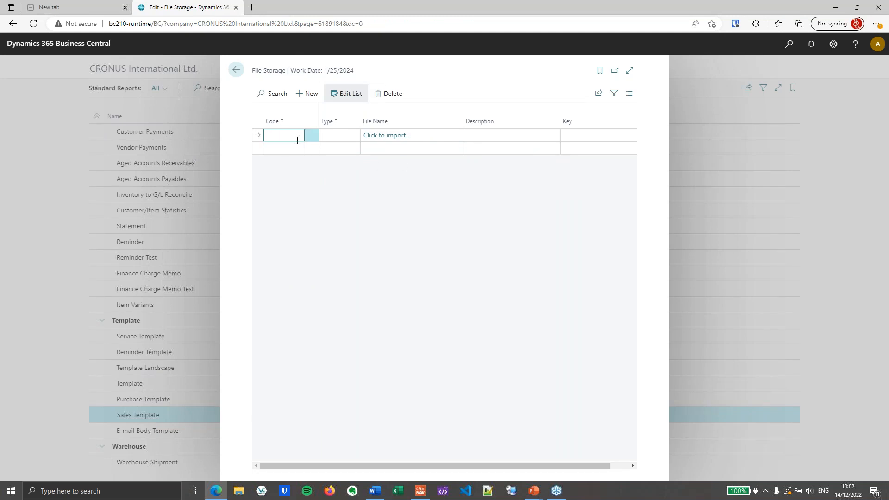
pyautogui.press('Tab')
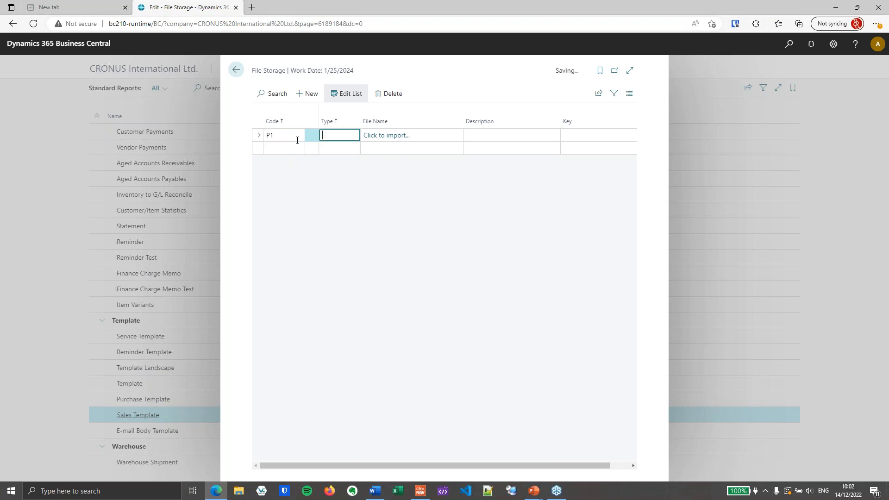
pyautogui.write('WATERMARK')
pyautogui.hotkey('ctrl', 'a')
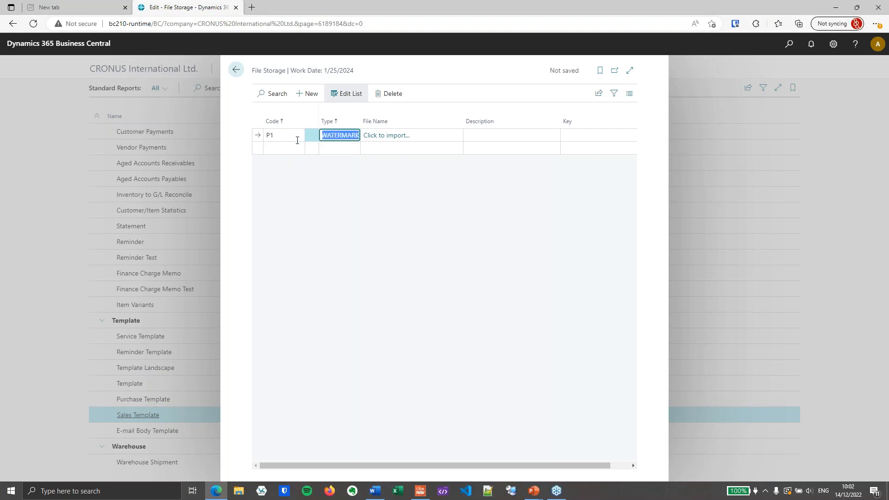
pyautogui.press('Tab')
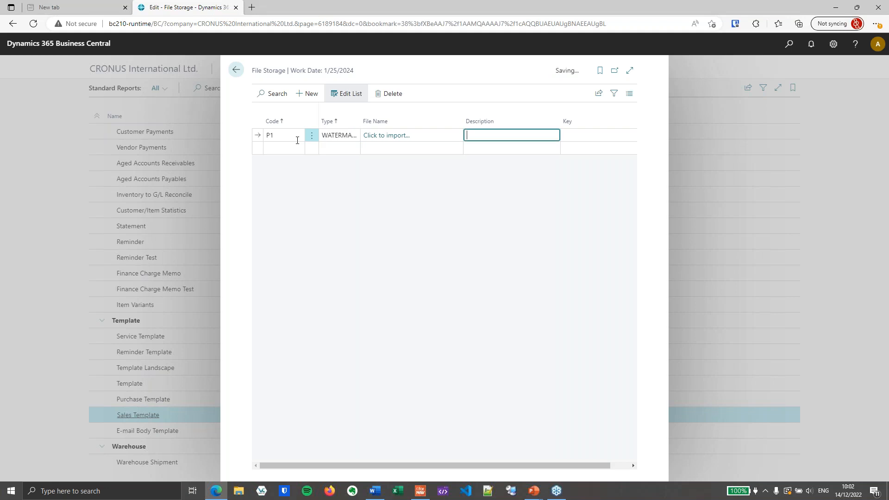
# Import Flower.pdf from the Coffeebreak folder as the file of the P1 watermark entry.
pyautogui.click(387, 135)
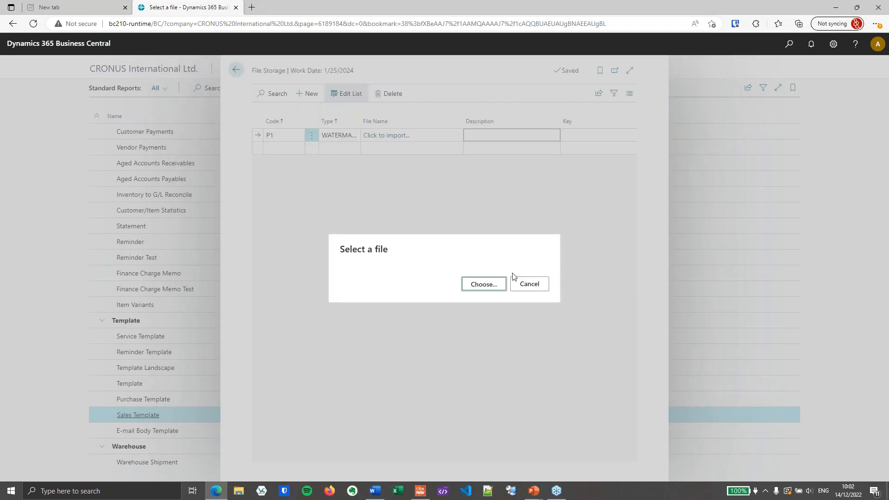
pyautogui.click(491, 281)
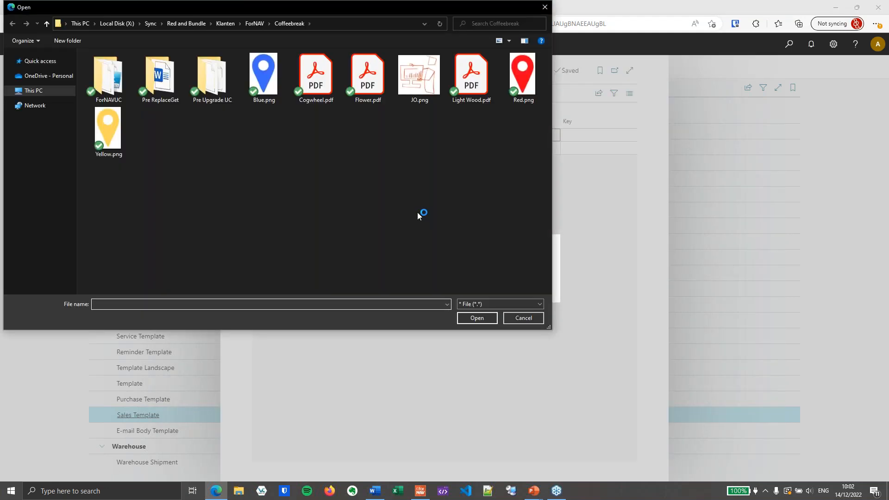
pyautogui.doubleClick(367, 75)
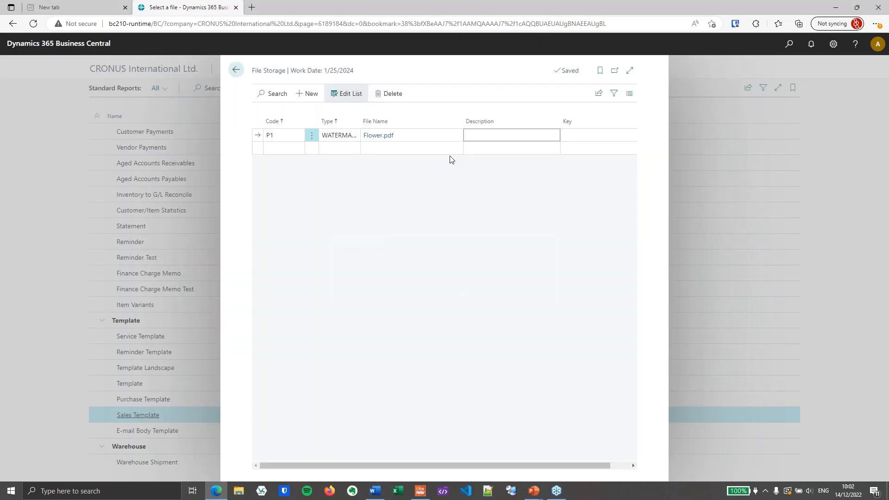
# Add a second file storage entry with code P2 and type WATERMARK, import Light Wood.pdf into it, and leave the page.
pyautogui.click(270, 149)
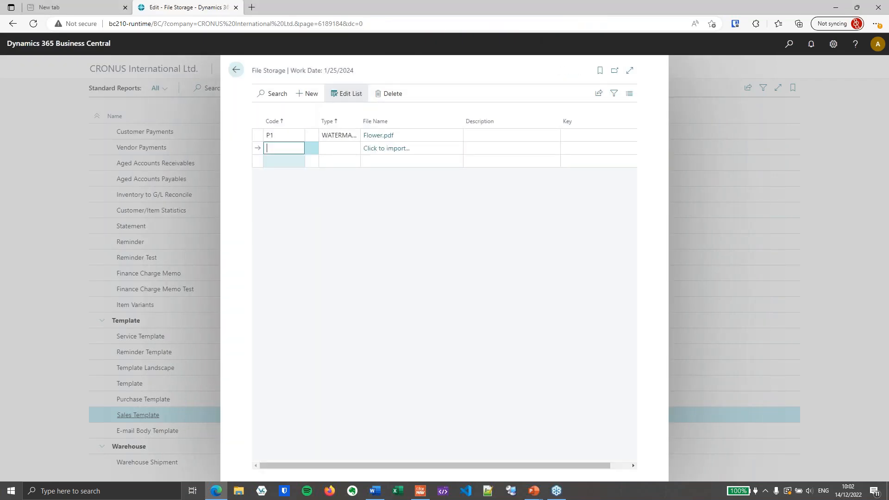
pyautogui.press('Tab')
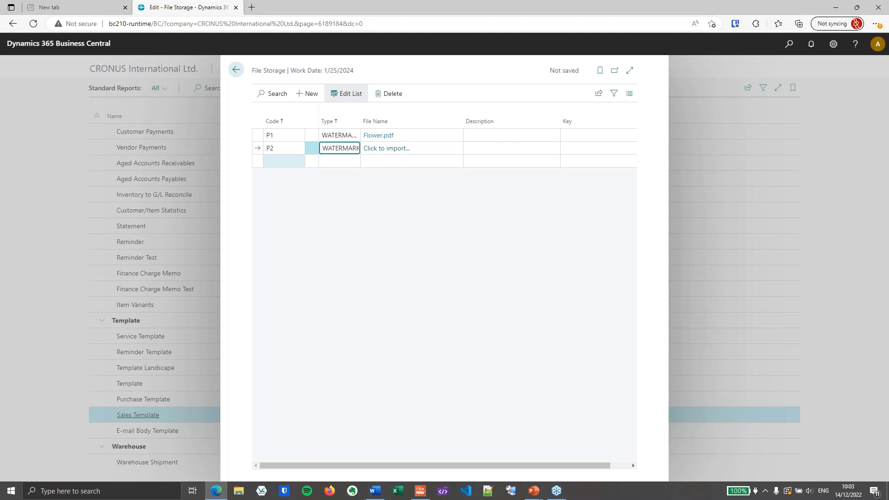
pyautogui.press('Tab')
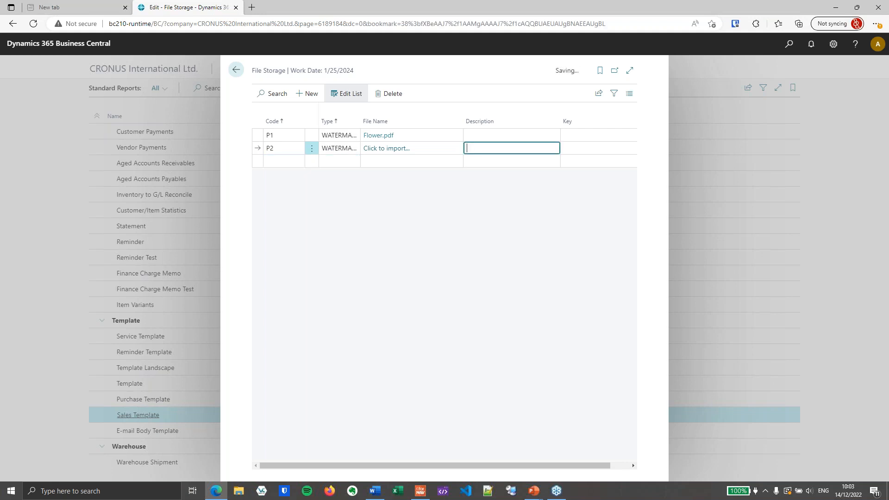
pyautogui.click(398, 150)
pyautogui.click(484, 284)
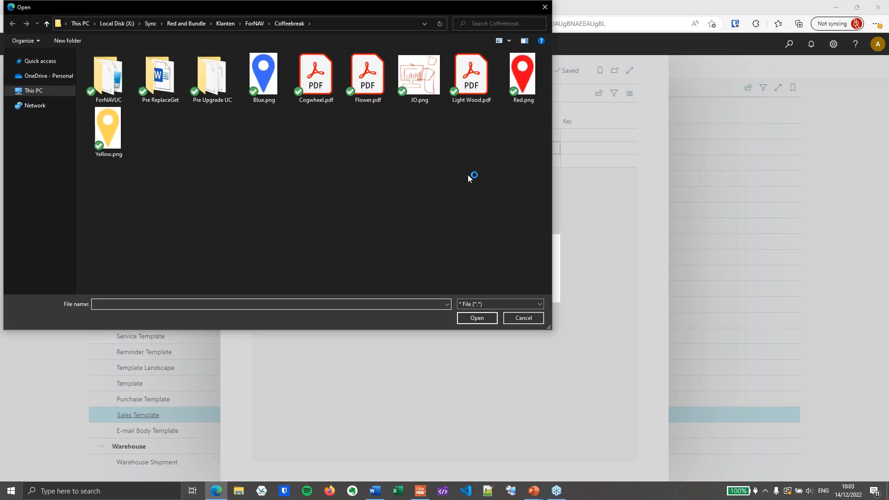
pyautogui.click(489, 102)
pyautogui.click(486, 319)
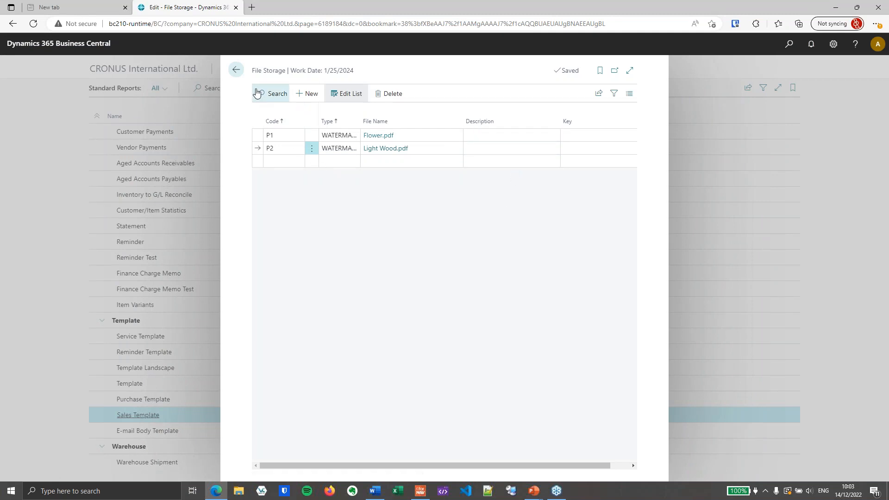
pyautogui.click(235, 70)
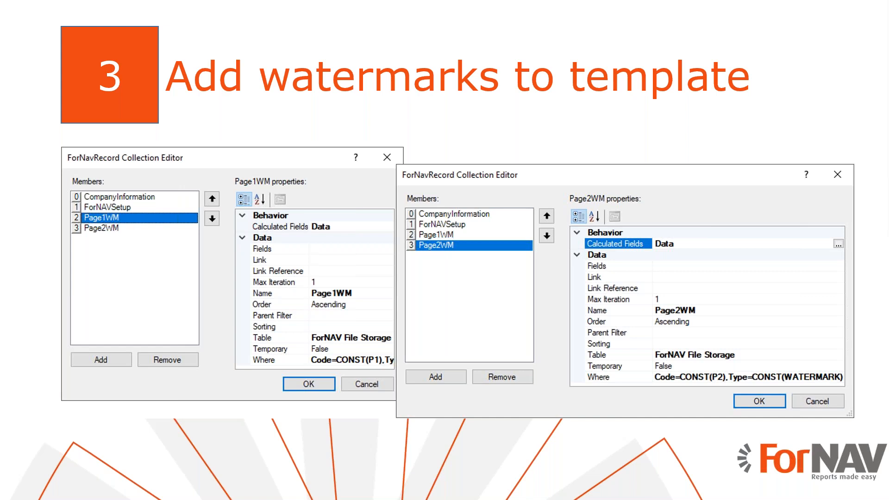
# Switch from the slide show to Business Central and preview the Sales Template report for the first listed sales invoice.
pyautogui.press('super+Tab')
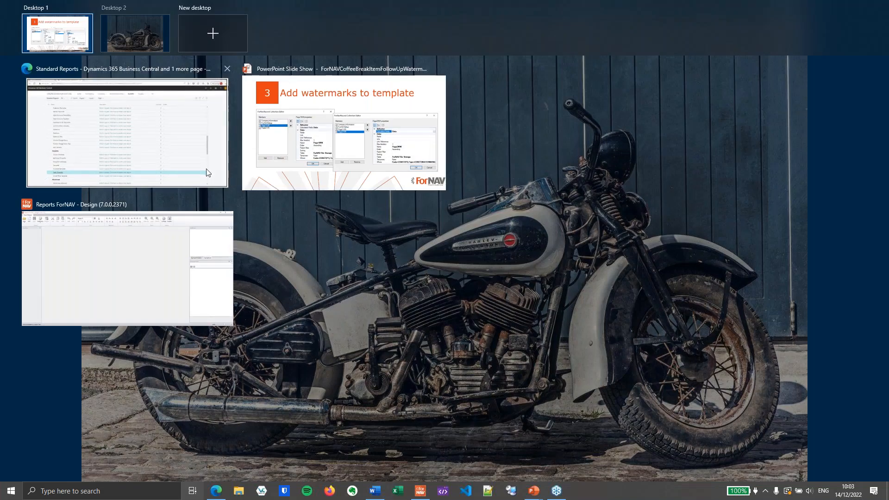
pyautogui.click(206, 173)
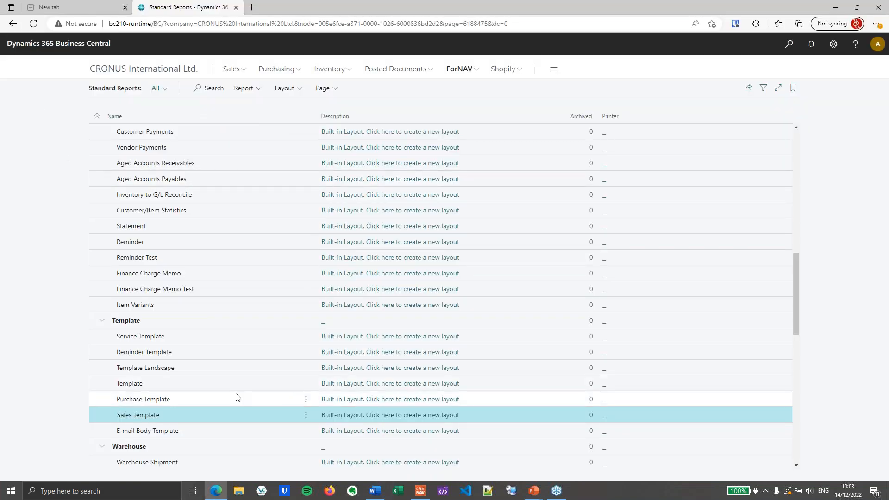
pyautogui.click(243, 88)
pyautogui.click(247, 104)
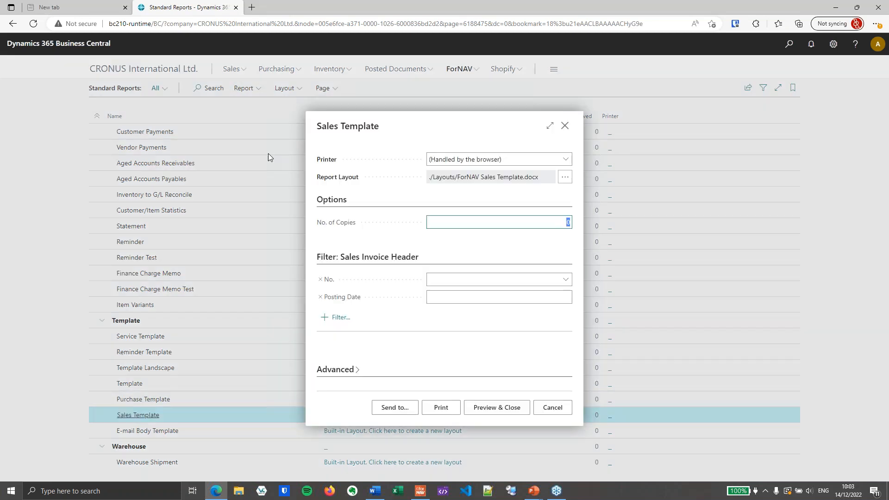
pyautogui.click(566, 280)
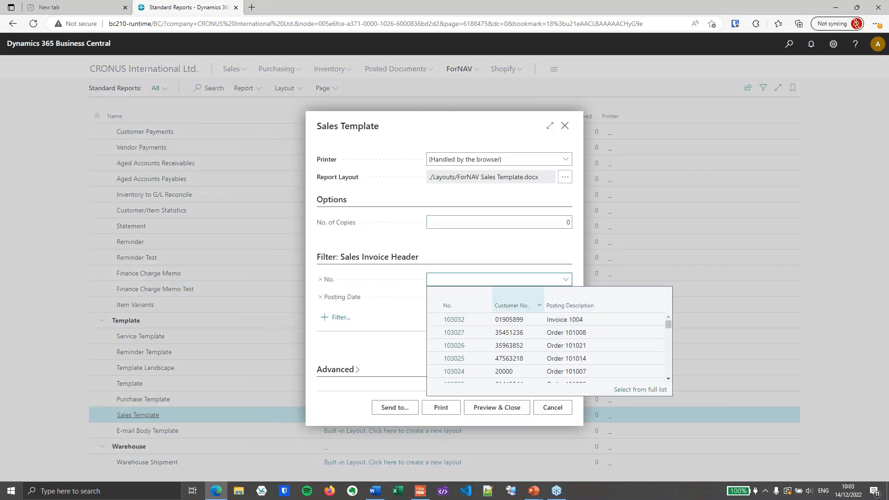
pyautogui.click(484, 321)
pyautogui.click(513, 407)
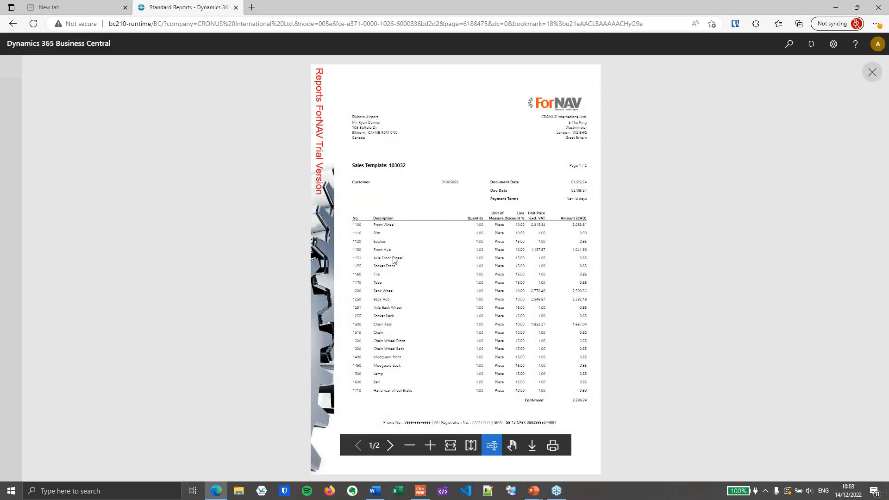
# Examine the watermark on both pages of the Sales Template preview and close the preview.
pyautogui.scroll(-7, 366, 302)
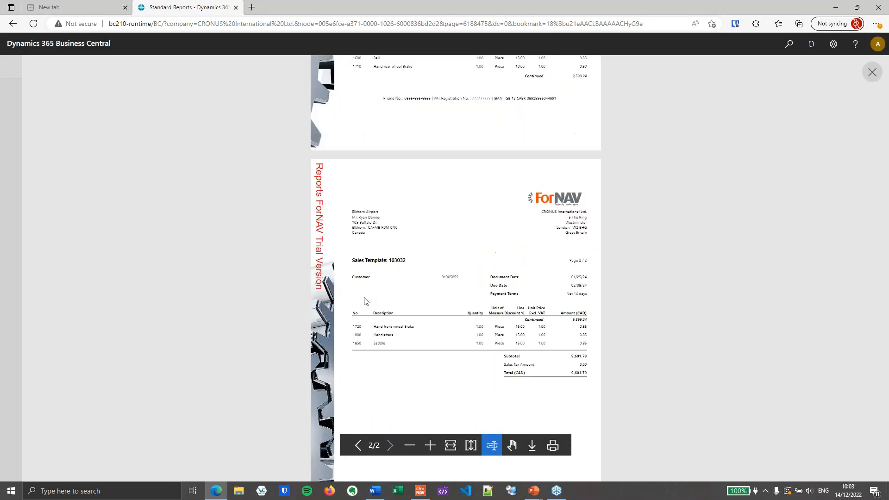
pyautogui.scroll(-3, 327, 377)
pyautogui.scroll(9, 389, 256)
pyautogui.scroll(-7, 409, 294)
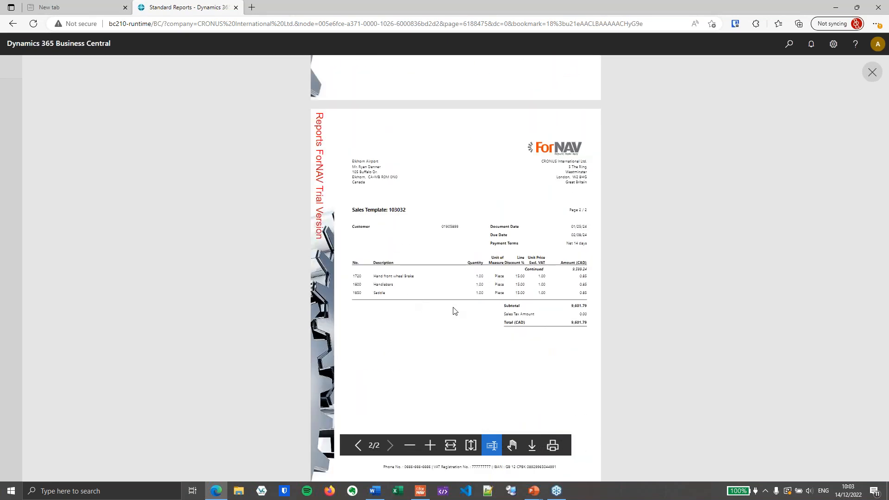
pyautogui.scroll(4, 454, 310)
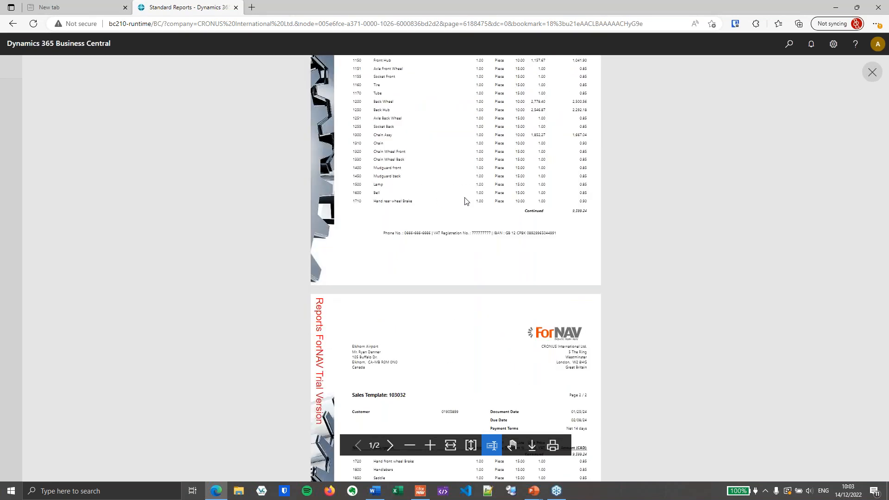
pyautogui.scroll(4, 467, 199)
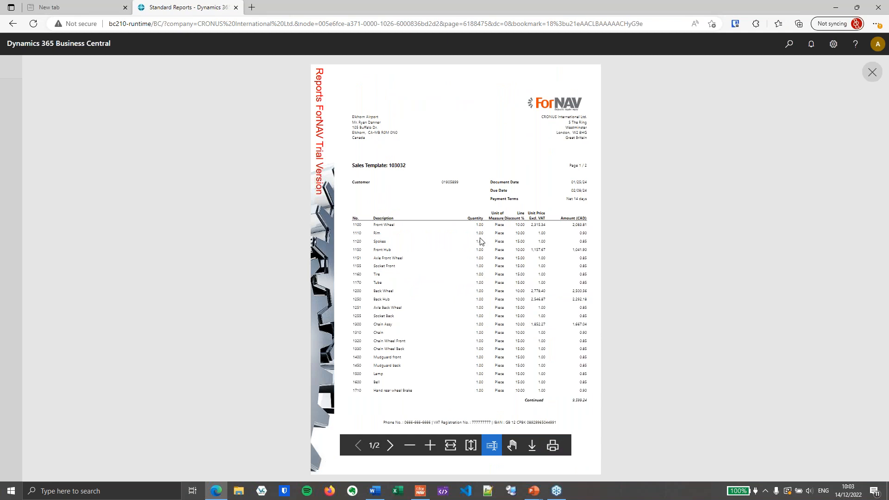
pyautogui.scroll(-7, 479, 242)
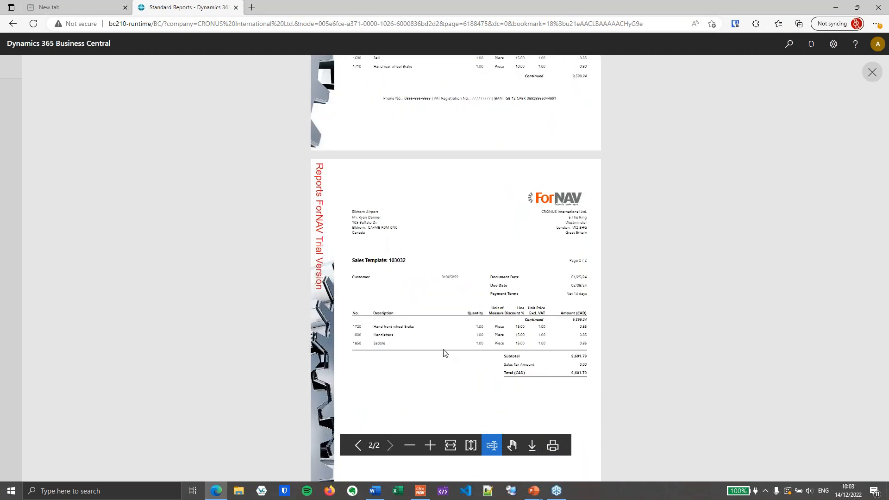
pyautogui.click(872, 72)
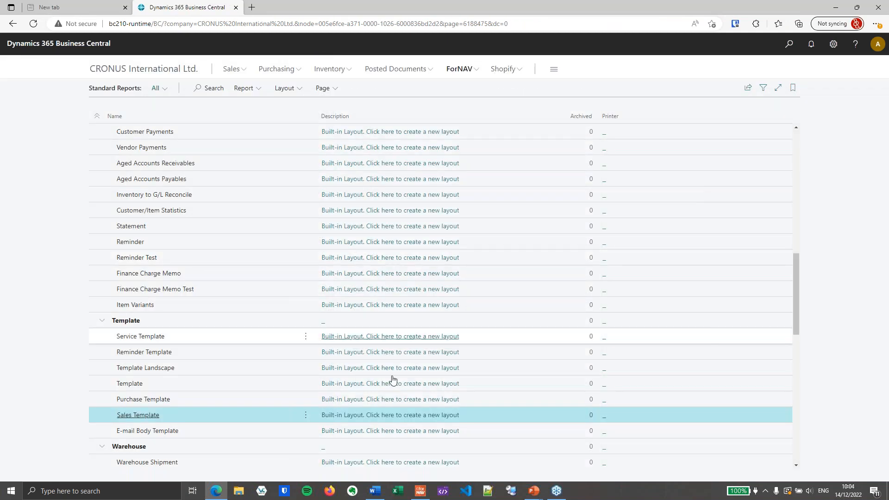
# Create a new layout for the Sales Template and open the downloaded 6189000.fornavdesign file in the ForNAV designer.
pyautogui.click(407, 415)
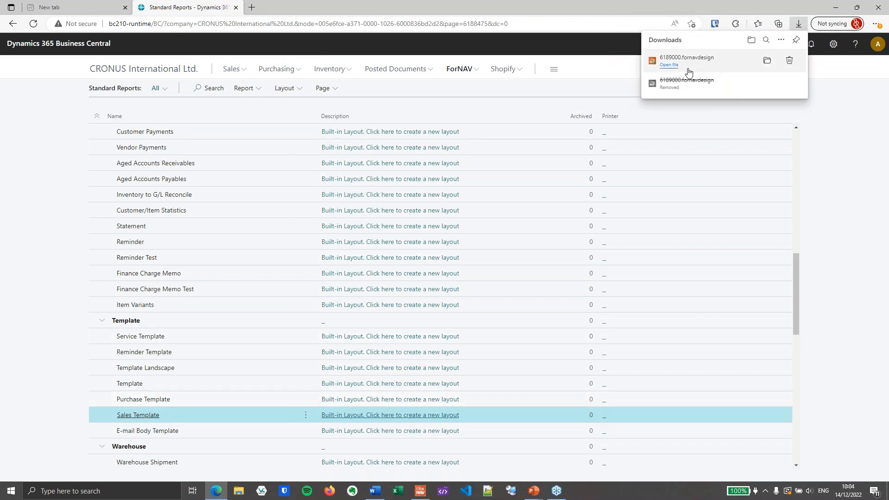
pyautogui.click(670, 65)
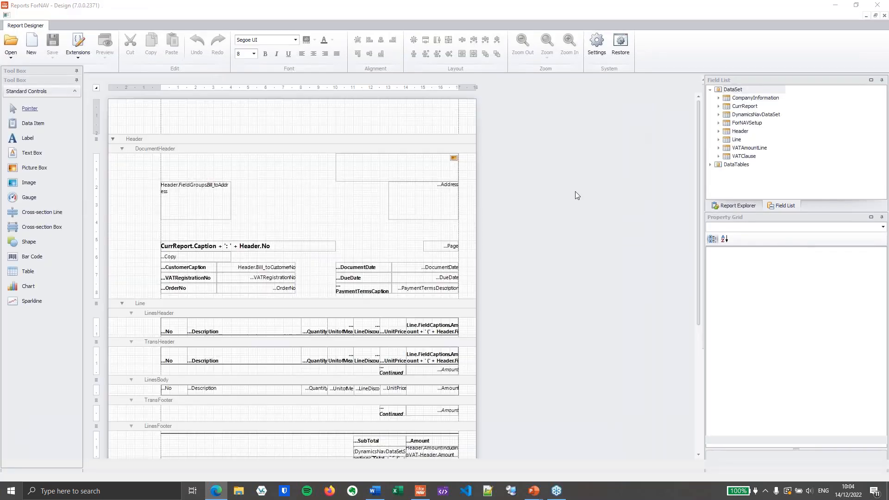
pyautogui.scroll(2, 556, 203)
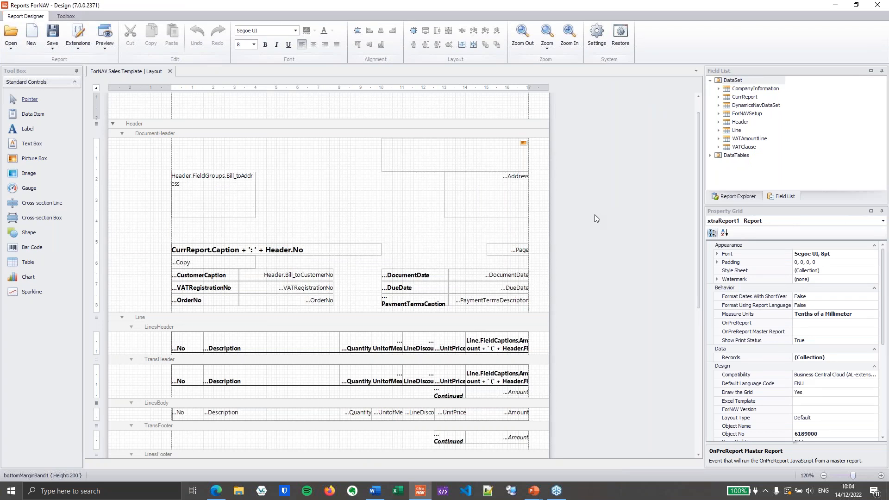
# Add a record based on the ForNAV File Storage table to the report's Records collection, without link reference or link.
pyautogui.click(838, 359)
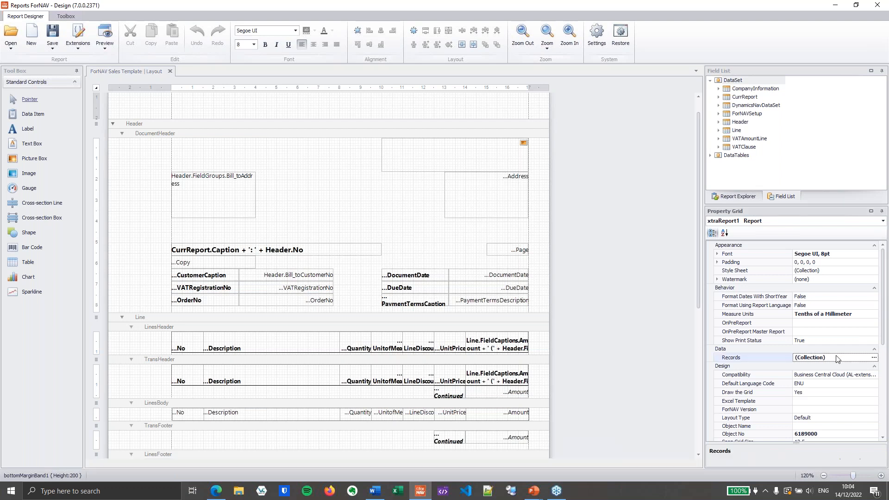
pyautogui.click(873, 357)
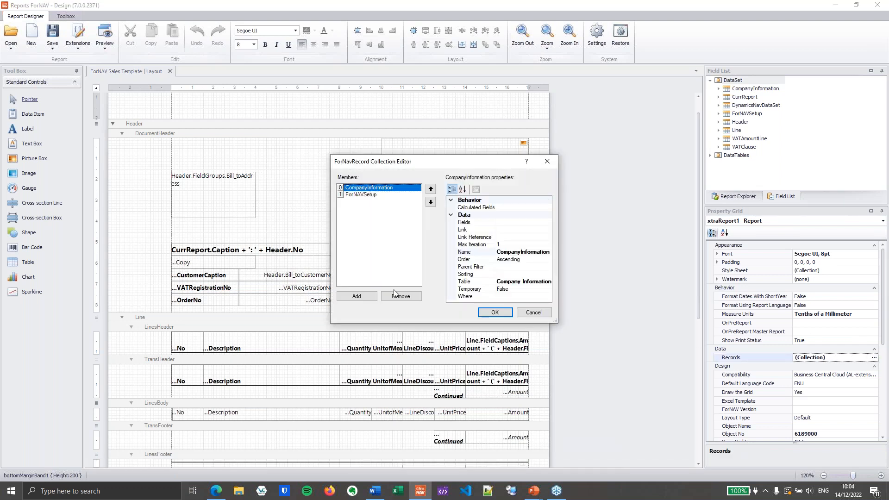
pyautogui.click(375, 298)
pyautogui.click(537, 228)
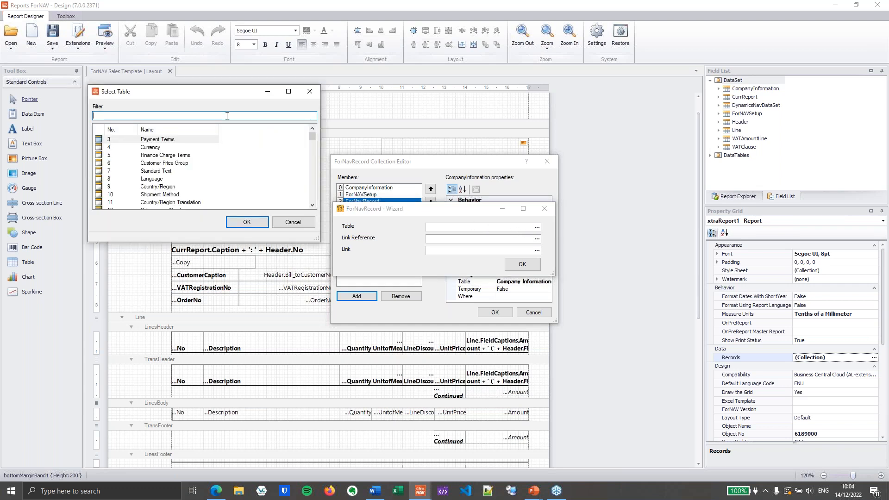
pyautogui.write('file stor')
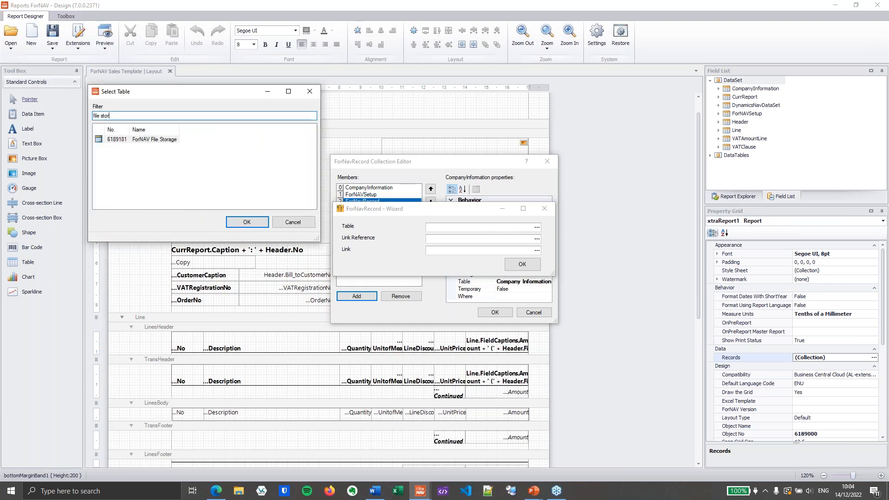
pyautogui.click(145, 146)
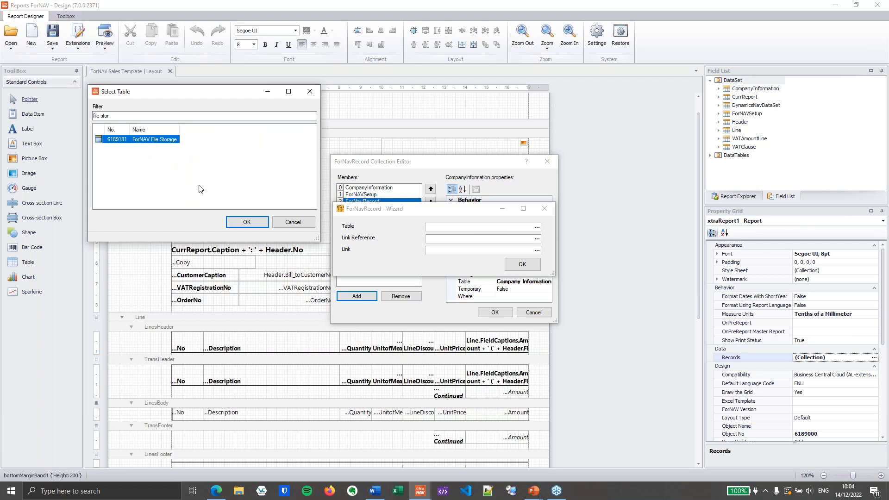
pyautogui.click(246, 221)
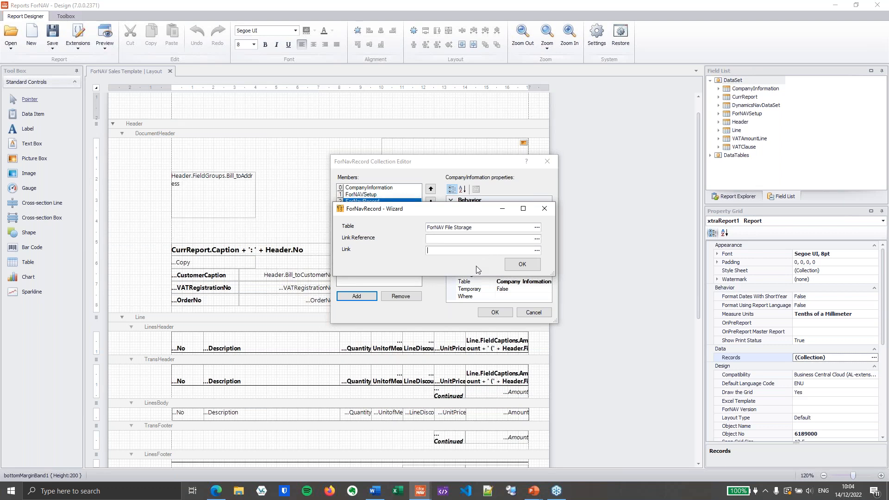
pyautogui.click(523, 264)
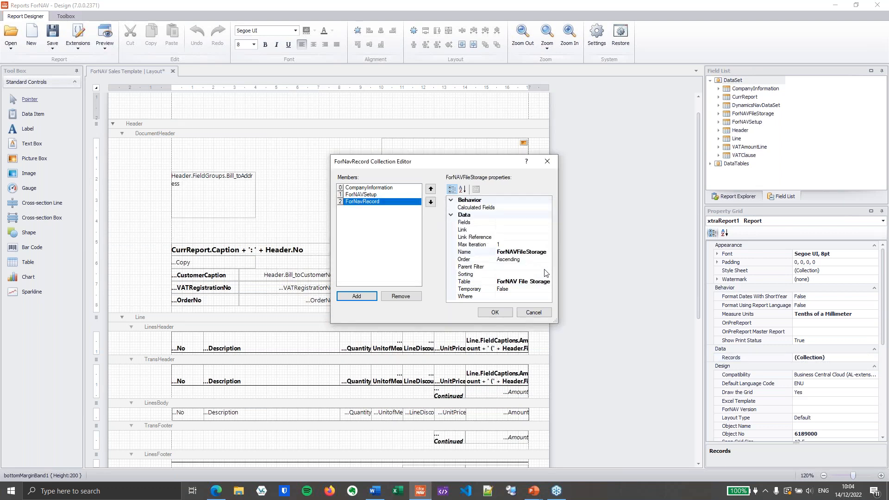
# Add Data as a calculated field of the new ForNAV File Storage record and name the record Page1WM.
pyautogui.click(527, 209)
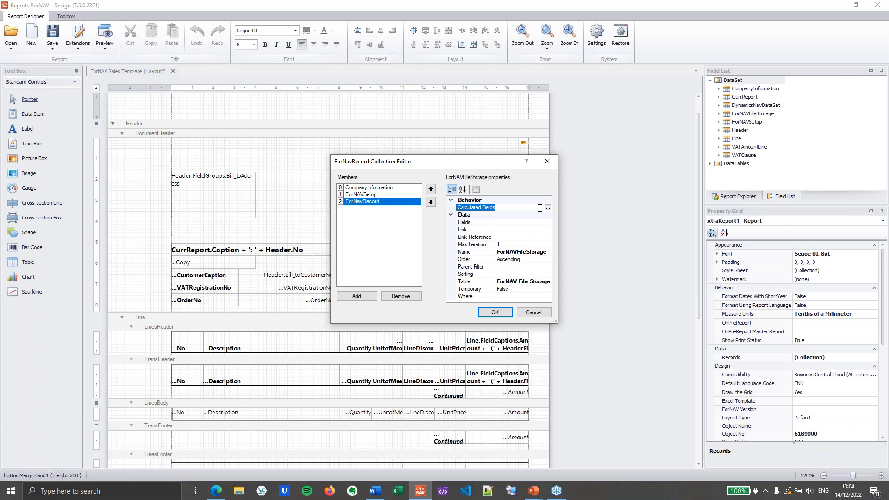
pyautogui.click(546, 207)
pyautogui.click(218, 161)
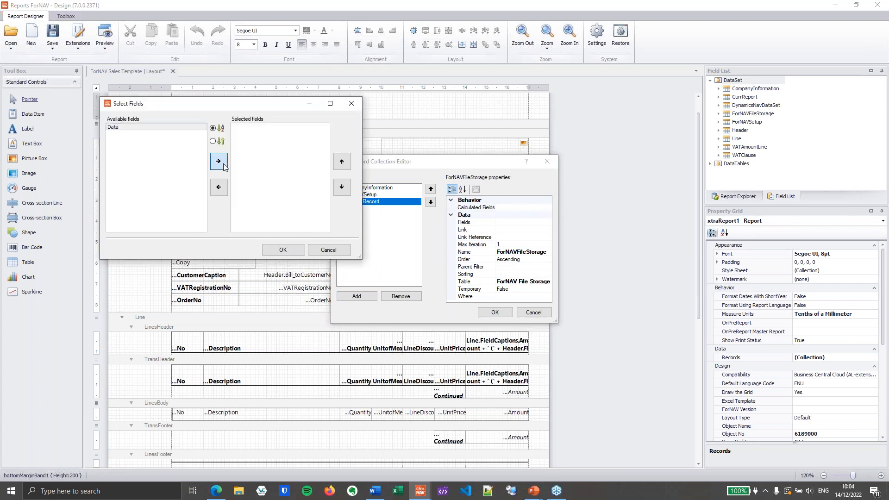
pyautogui.click(284, 249)
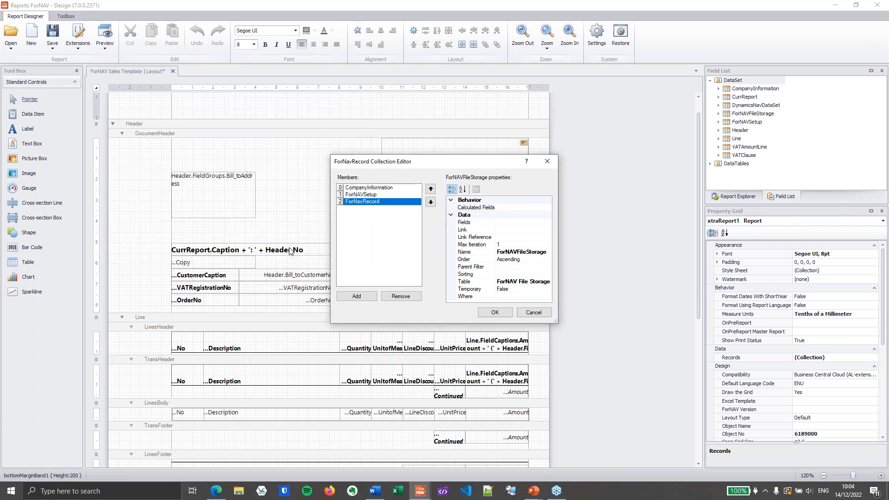
pyautogui.click(544, 251)
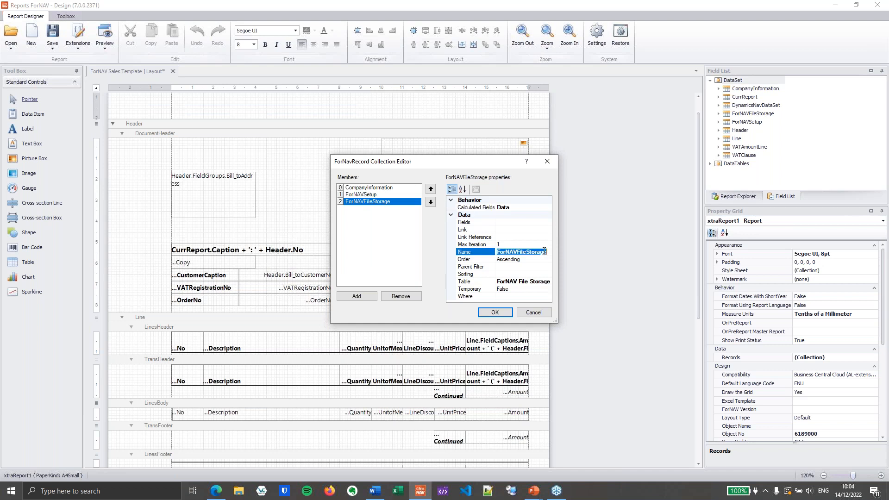
pyautogui.write('Page1WM')
# Filter the Page1WM record on Code constant P1 and Type constant WATERMARK.
pyautogui.click(529, 298)
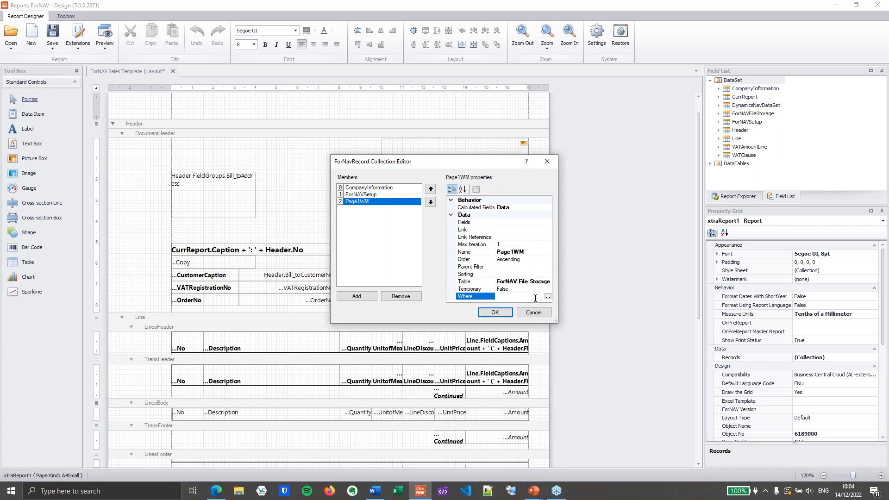
pyautogui.click(547, 296)
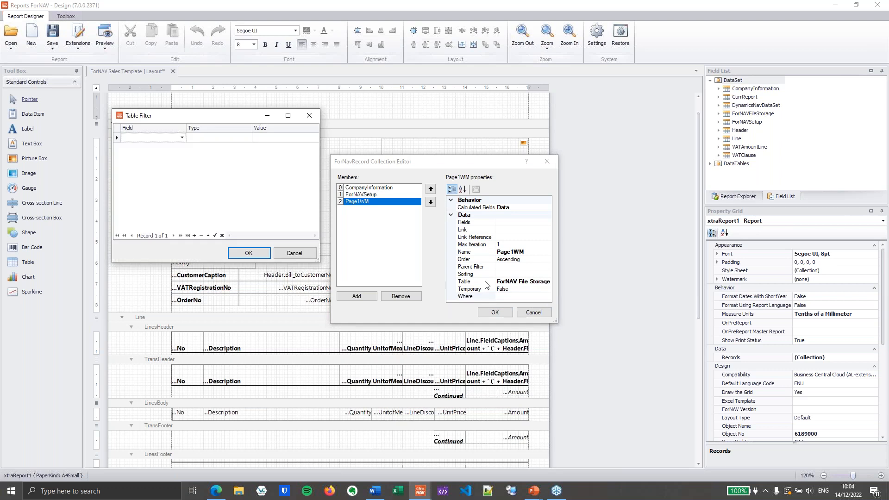
pyautogui.click(182, 138)
pyautogui.click(174, 144)
pyautogui.click(273, 137)
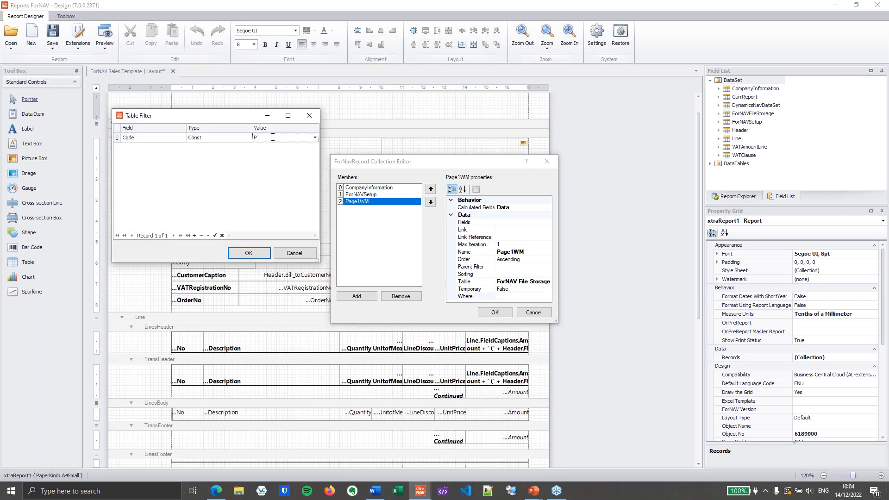
pyautogui.write('P1')
pyautogui.click(148, 147)
pyautogui.click(182, 148)
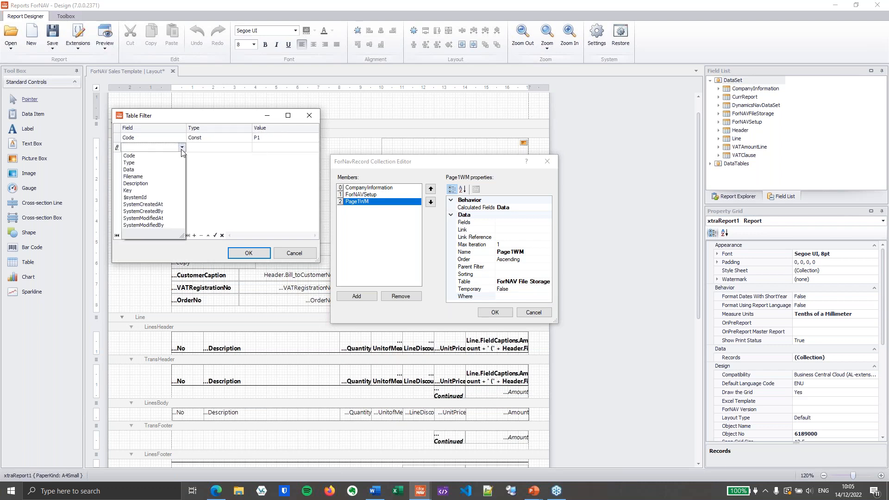
pyautogui.click(139, 160)
pyautogui.click(270, 150)
pyautogui.write('WATERMARK')
pyautogui.click(284, 138)
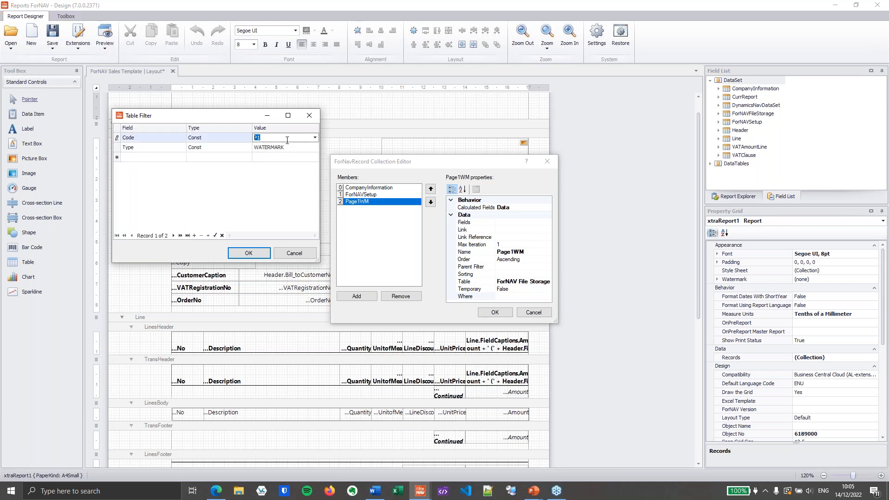
pyautogui.click(249, 253)
# Add another record on the ForNAV File Storage table with Data as a calculated field and name it Page2WM.
pyautogui.click(357, 296)
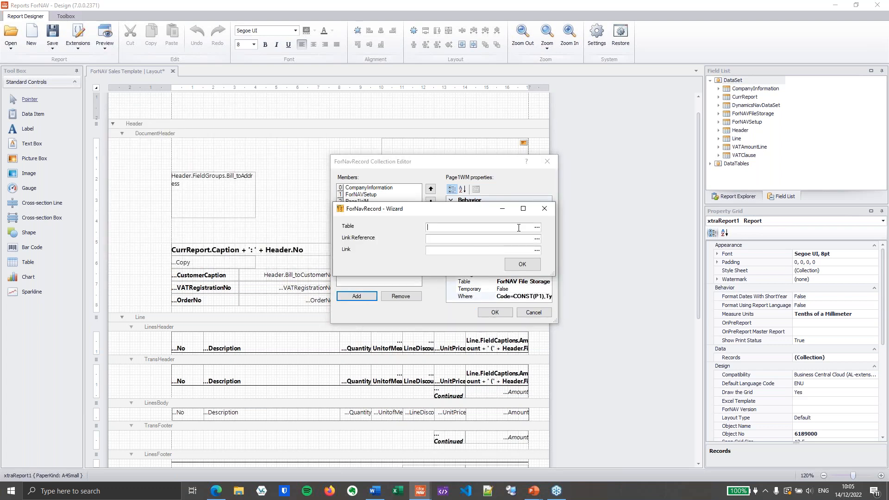
pyautogui.write('fornav file')
pyautogui.press('Tab')
pyautogui.click(523, 264)
pyautogui.click(541, 206)
pyautogui.click(548, 207)
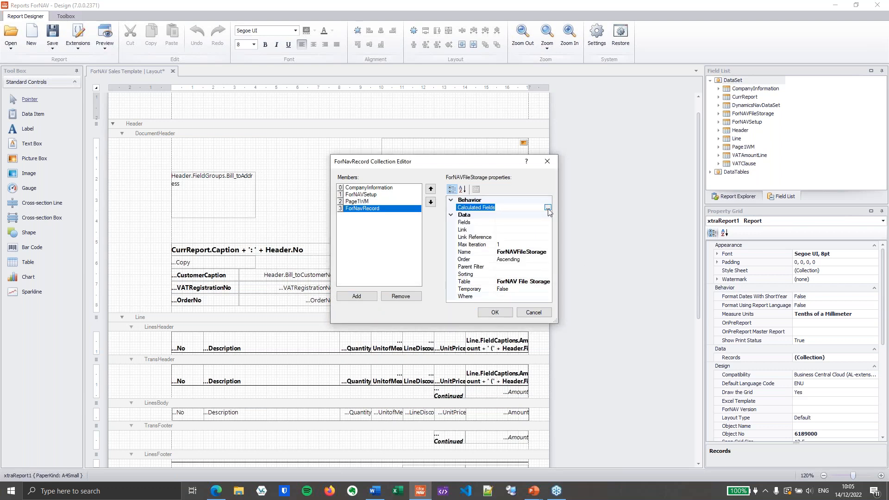
pyautogui.click(146, 88)
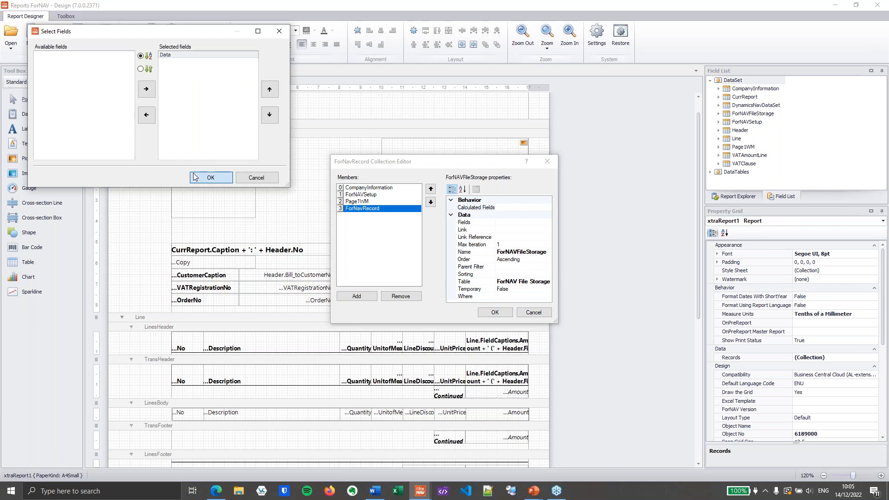
pyautogui.click(211, 177)
pyautogui.click(521, 252)
pyautogui.write('Page2WM')
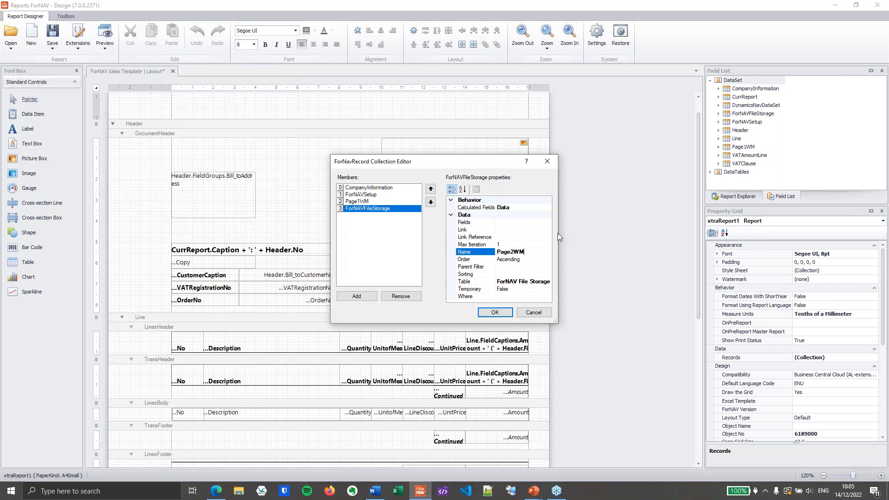
# Filter the Page2WM record on Code constant P2 and Type constant WATERMARK, and accept the record collection.
pyautogui.click(538, 297)
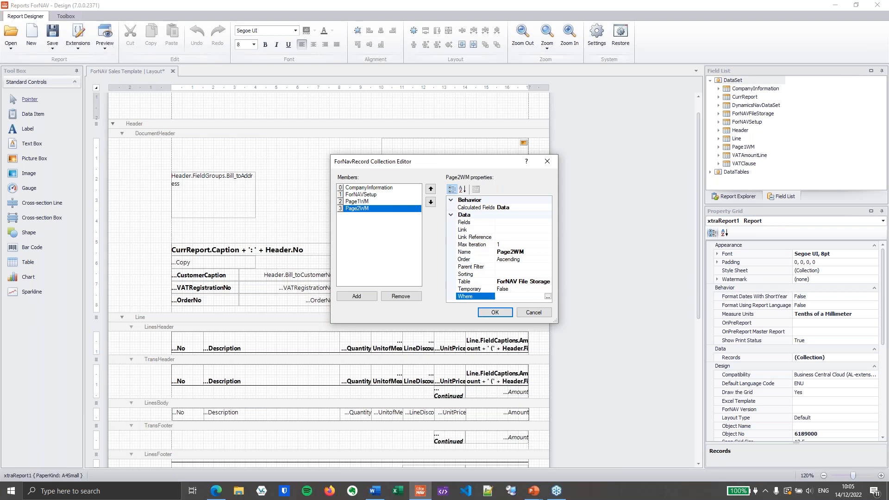
pyautogui.click(548, 297)
pyautogui.click(110, 65)
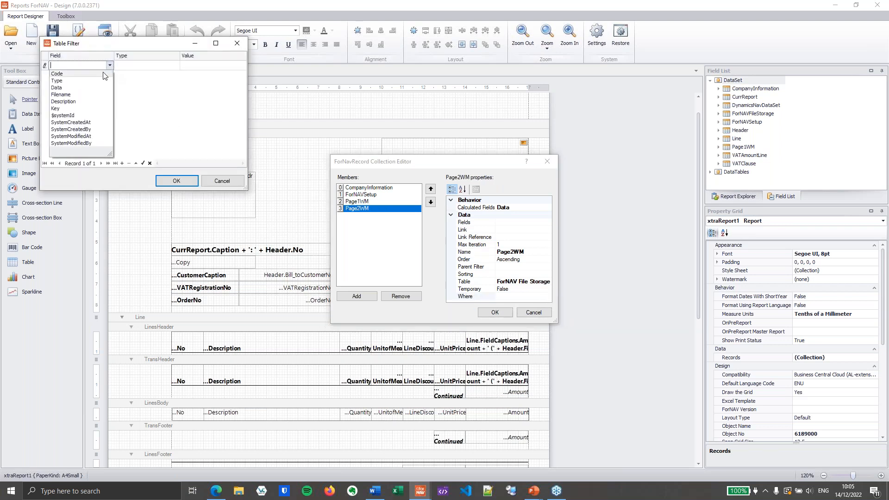
pyautogui.click(97, 72)
pyautogui.click(208, 65)
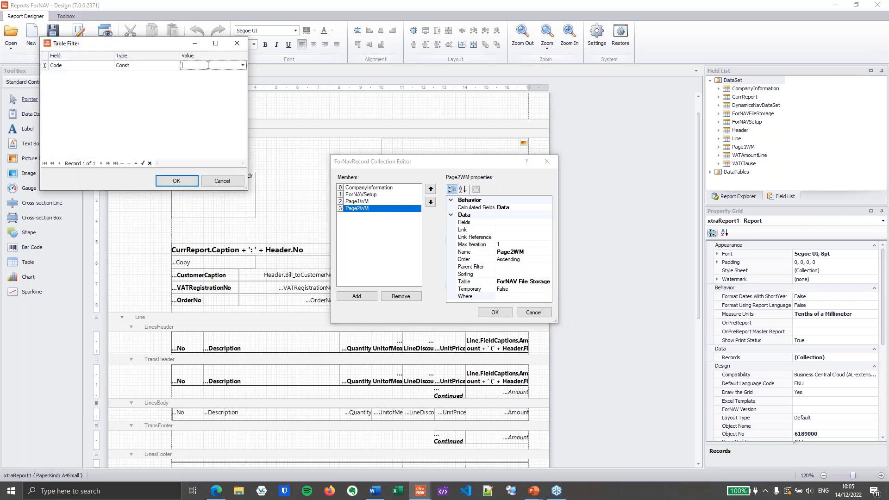
pyautogui.click(108, 74)
pyautogui.click(111, 75)
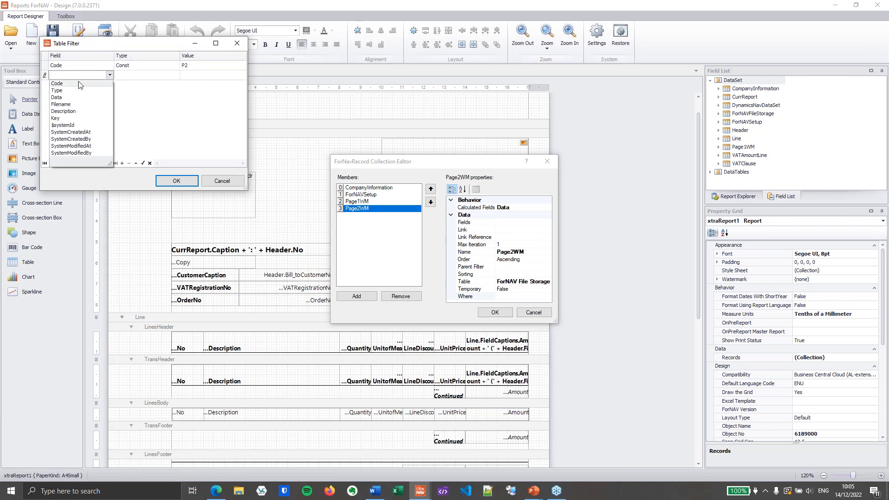
pyautogui.click(76, 88)
pyautogui.click(200, 77)
pyautogui.write('WATERMARK')
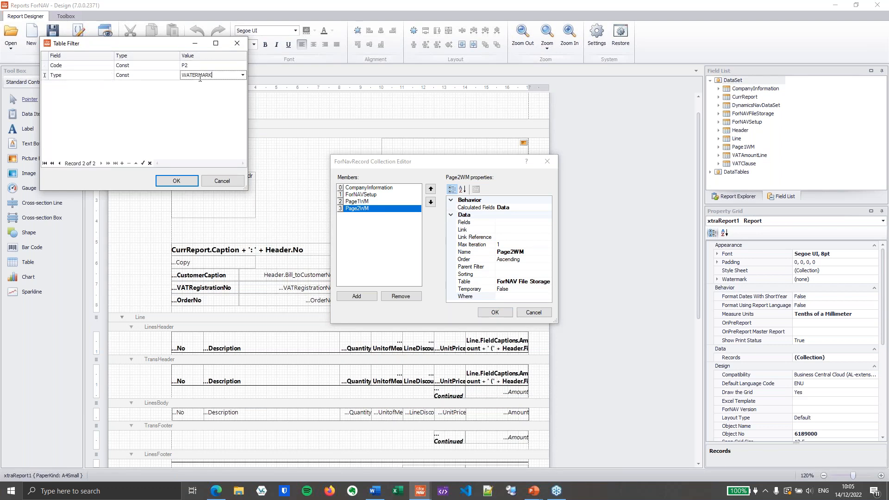
pyautogui.click(177, 181)
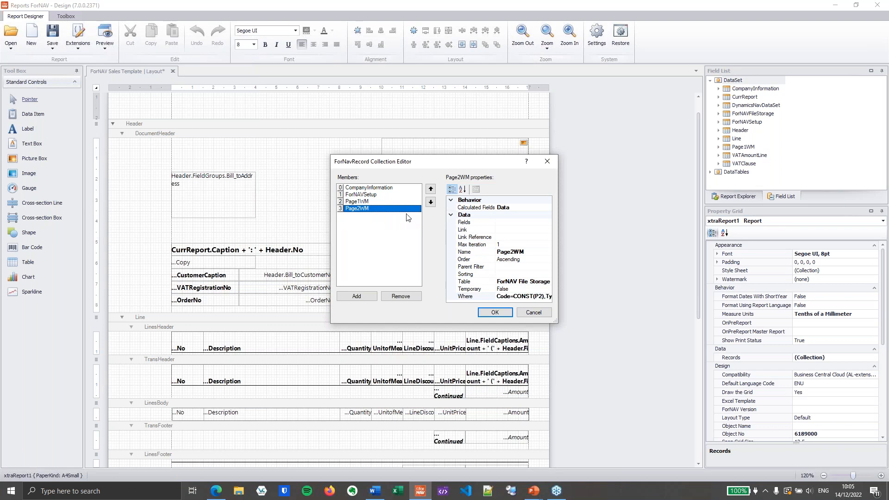
pyautogui.click(509, 312)
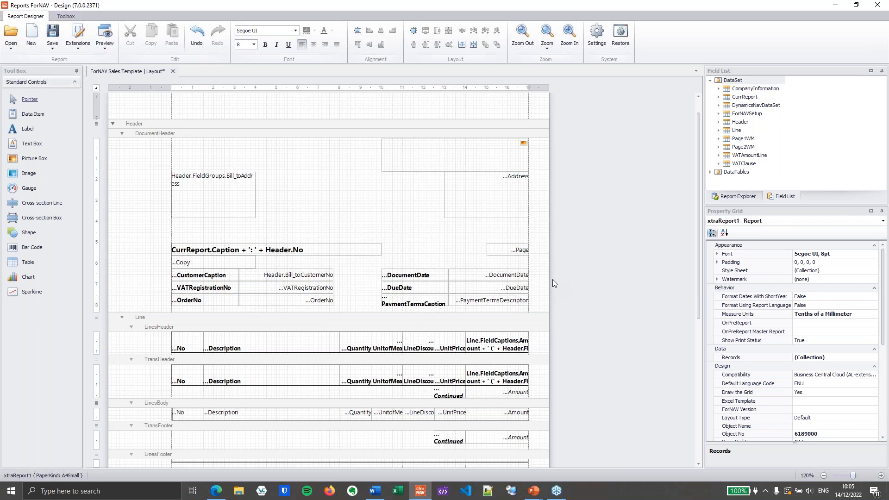
# Write CurrReport.AddWatermark(1, Page1WM.Data) in the report's OnPreReport script.
pyautogui.click(813, 324)
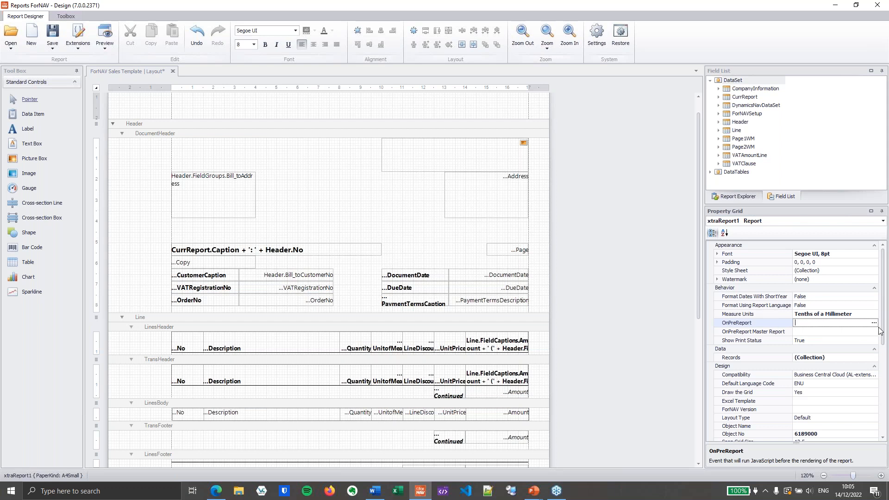
pyautogui.click(874, 323)
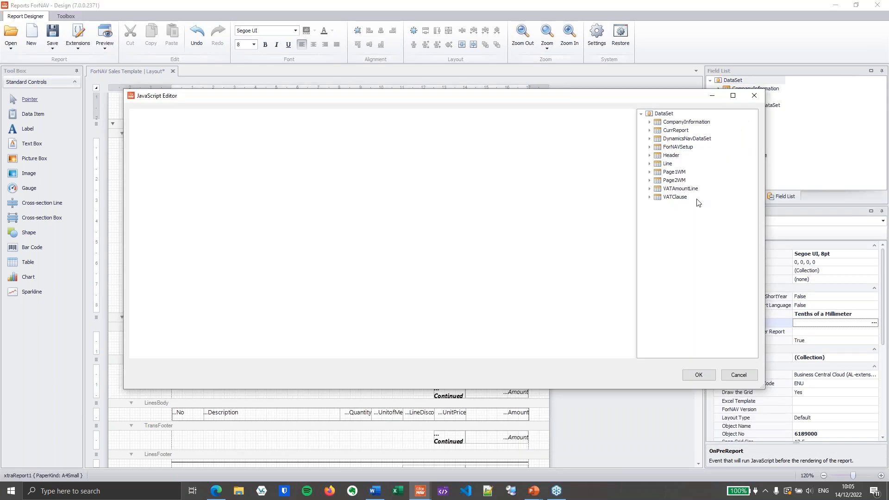
pyautogui.moveTo(658, 100); pyautogui.dragTo(667, 112)
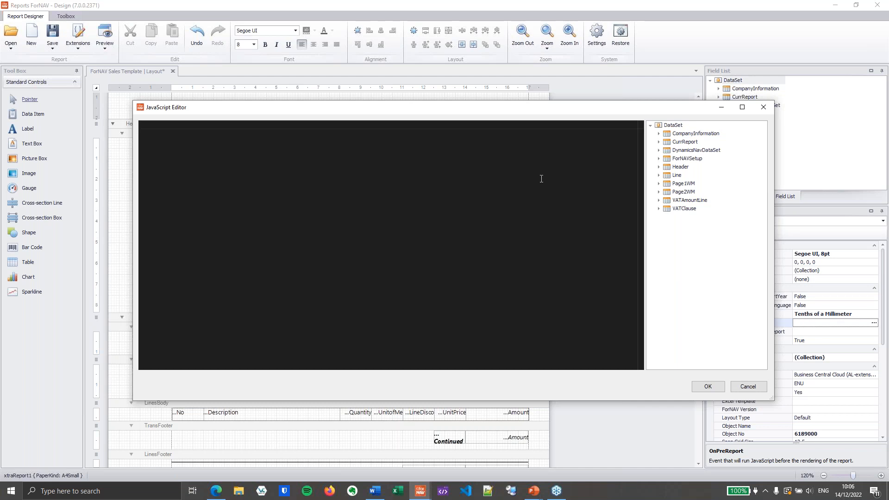
pyautogui.write('curr')
pyautogui.press('Return')
pyautogui.write('.ad')
pyautogui.press('Return')
pyautogui.write('(')
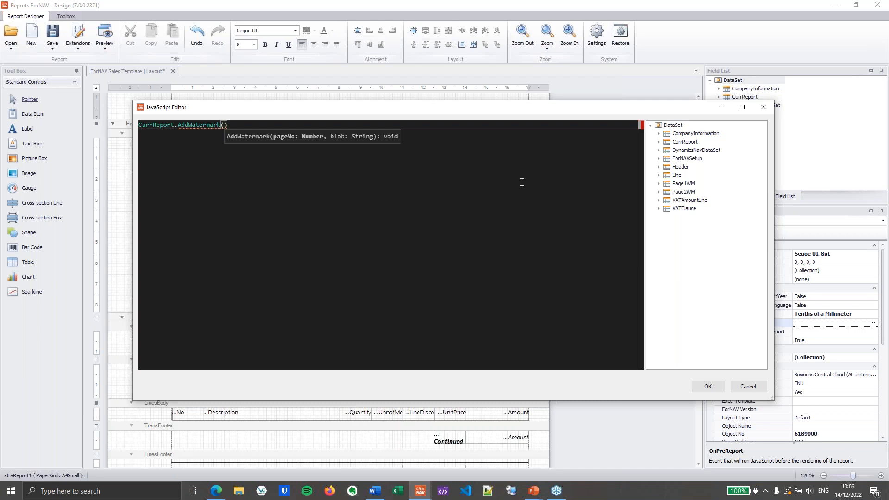
pyautogui.write('1')
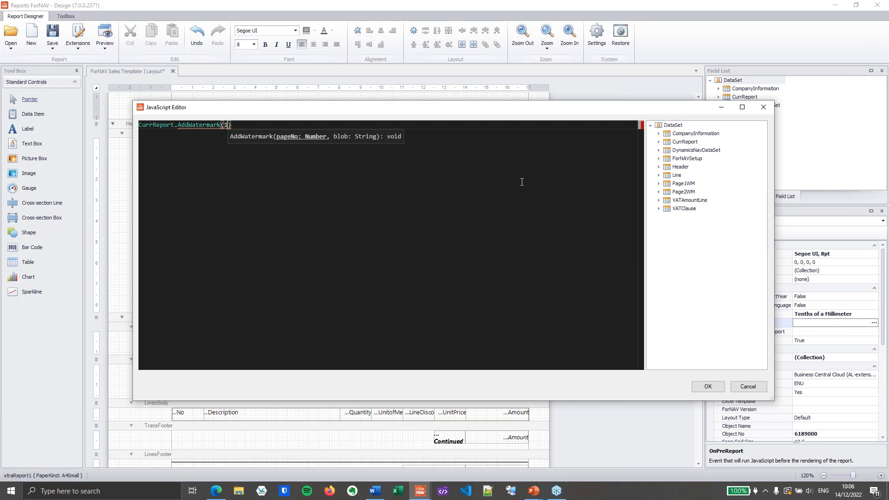
pyautogui.write(', ')
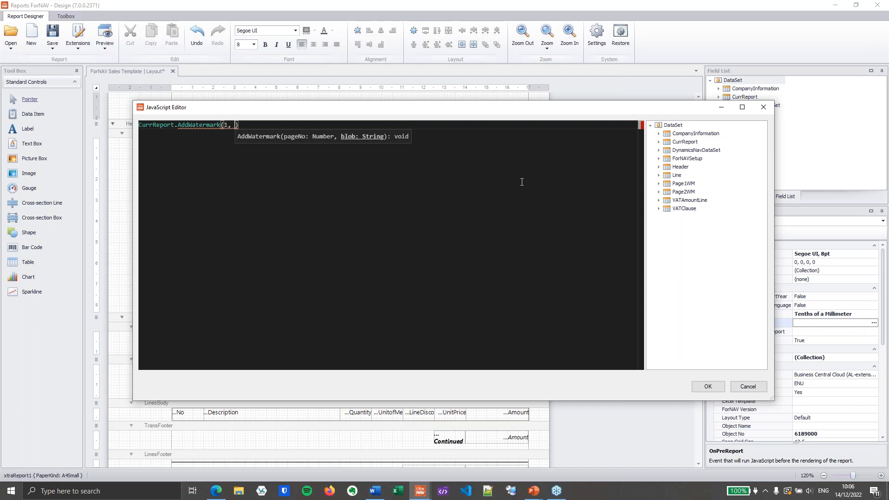
pyautogui.write('page')
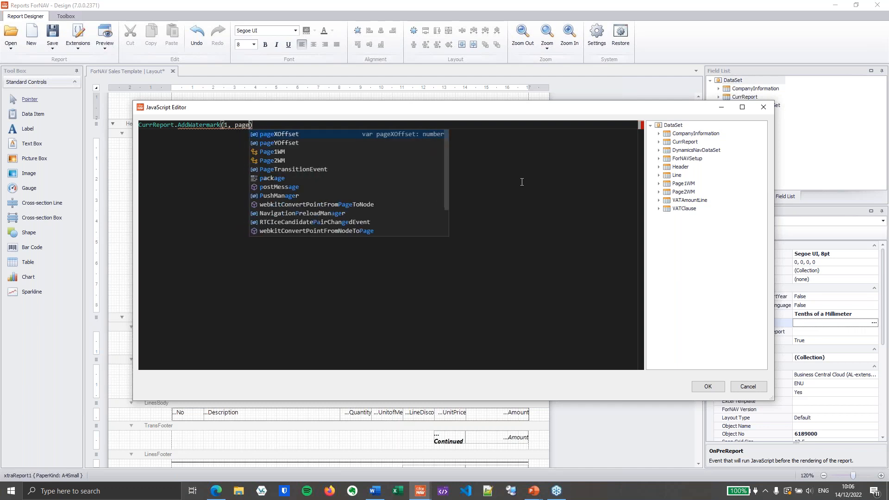
pyautogui.press('Down')
pyautogui.press('Down')
pyautogui.press('Down')
pyautogui.press('Up')
pyautogui.press('Return')
pyautogui.write('.Data')
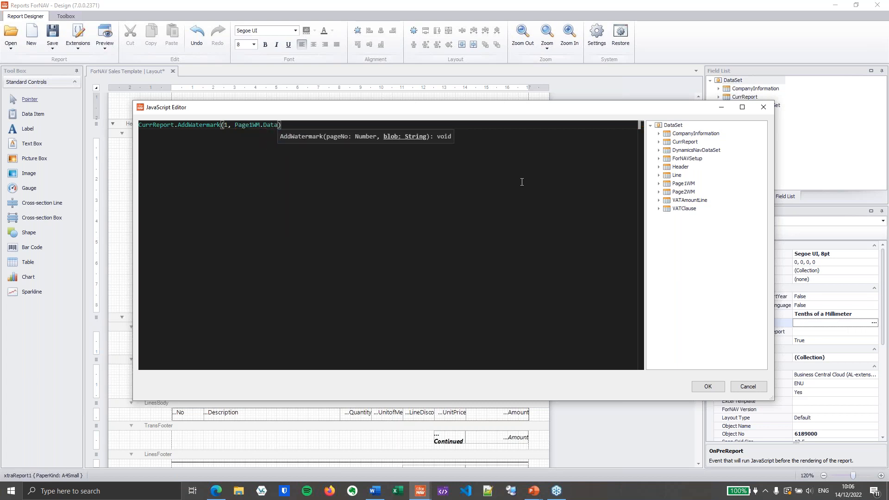
pyautogui.press('Right')
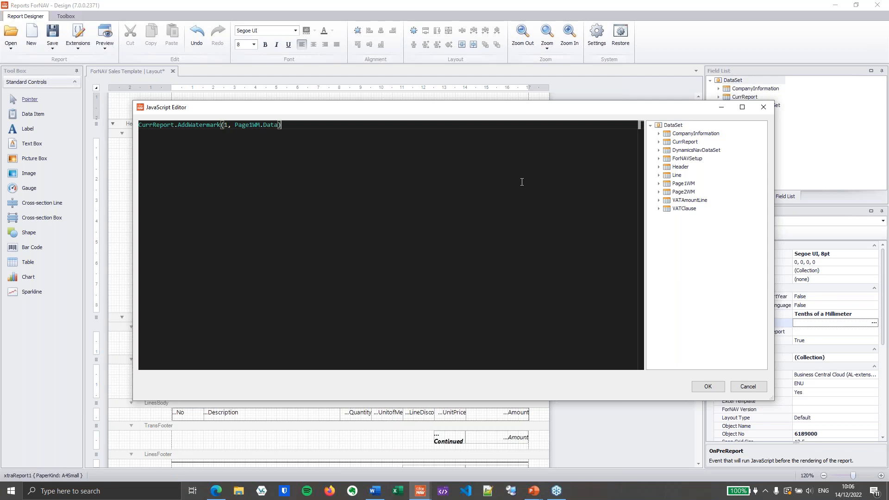
# Duplicate the AddWatermark line and change the copy to CurrReport.AddWatermark(0, Page2WM.Data).
pyautogui.hotkey('alt', 'shift', 'Down')
pyautogui.hotkey('ctrl', 'Left')
pyautogui.hotkey('ctrl', 'Left')
pyautogui.press('Left')
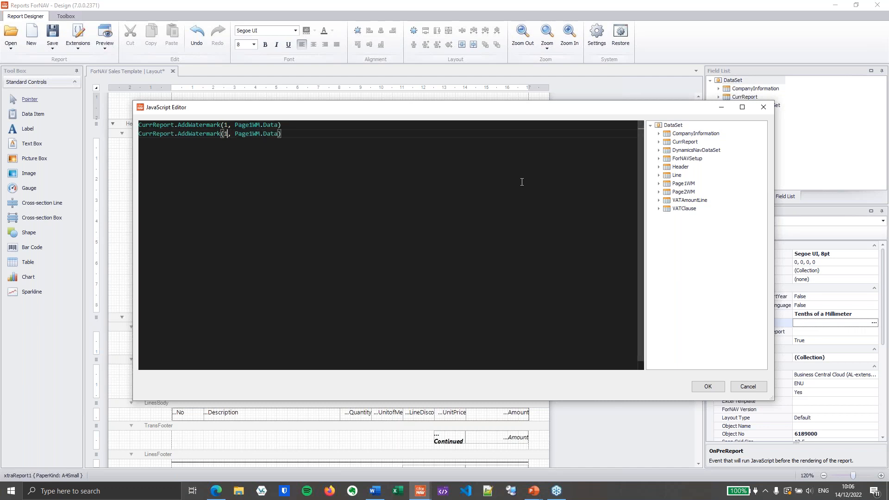
pyautogui.press('Delete')
pyautogui.write('2')
pyautogui.press('BackSpace')
pyautogui.write('0')
pyautogui.press('Right')
pyautogui.press('BackSpace')
pyautogui.write('2')
# Try a third AddWatermark line for page 3 with Page2WM.Data, and undo the addition.
pyautogui.press('Left')
pyautogui.press('Up')
pyautogui.press('Down')
pyautogui.hotkey('shift', 'alt', 'Down')
pyautogui.press('Left')
pyautogui.press('Left')
pyautogui.press('Left')
pyautogui.press('Left')
pyautogui.press('Left')
pyautogui.press('Left')
pyautogui.press('Left')
pyautogui.press('Left')
pyautogui.press('Left')
pyautogui.press('Left')
pyautogui.press('Left')
pyautogui.press('Left')
pyautogui.press('Left')
pyautogui.press('Left')
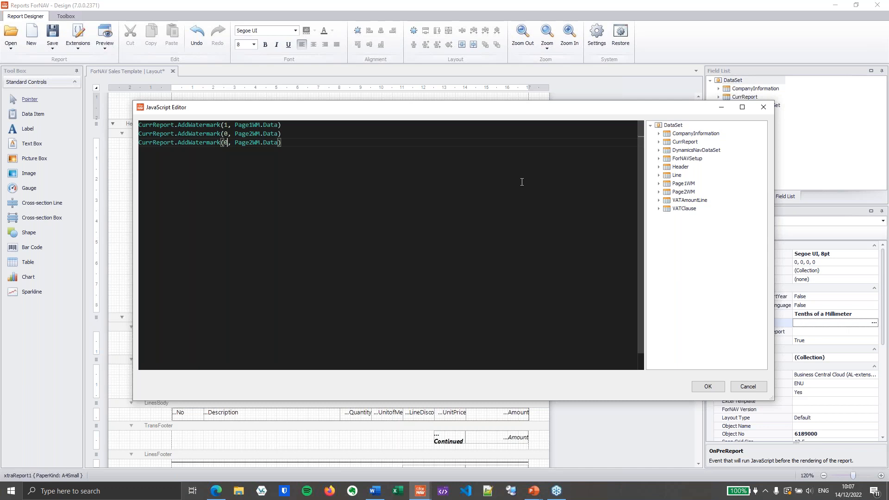
pyautogui.press('BackSpace')
pyautogui.write('3')
pyautogui.hotkey('ctrl', 'z')
pyautogui.hotkey('ctrl', 'z')
pyautogui.hotkey('ctrl', 'z')
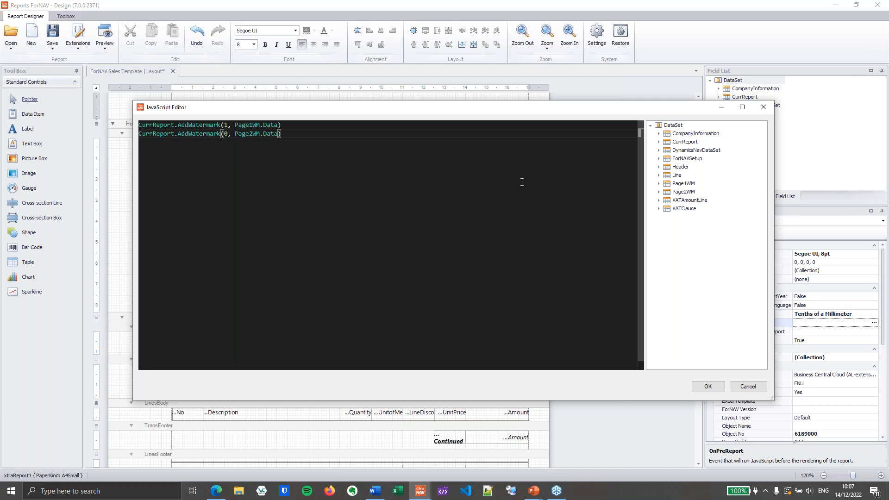
# Accept the OnPreReport script, save the report as a custom layout on the server and activate it.
pyautogui.click(708, 386)
pyautogui.click(54, 49)
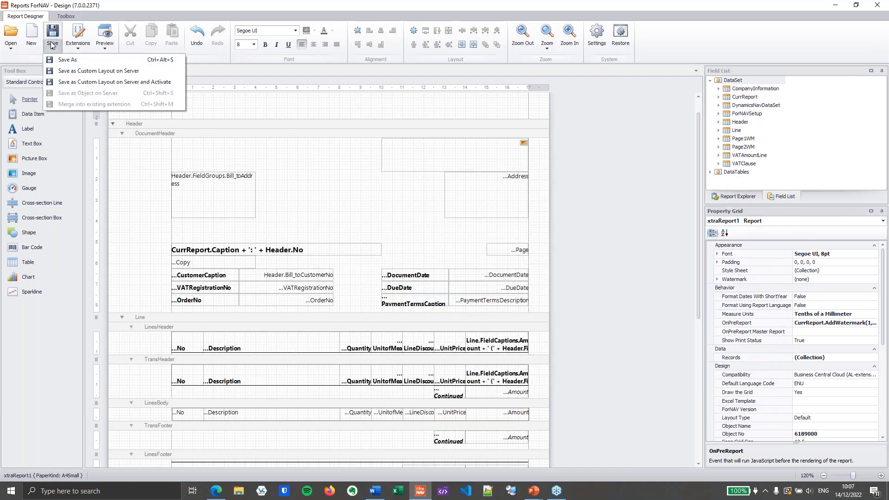
pyautogui.click(85, 82)
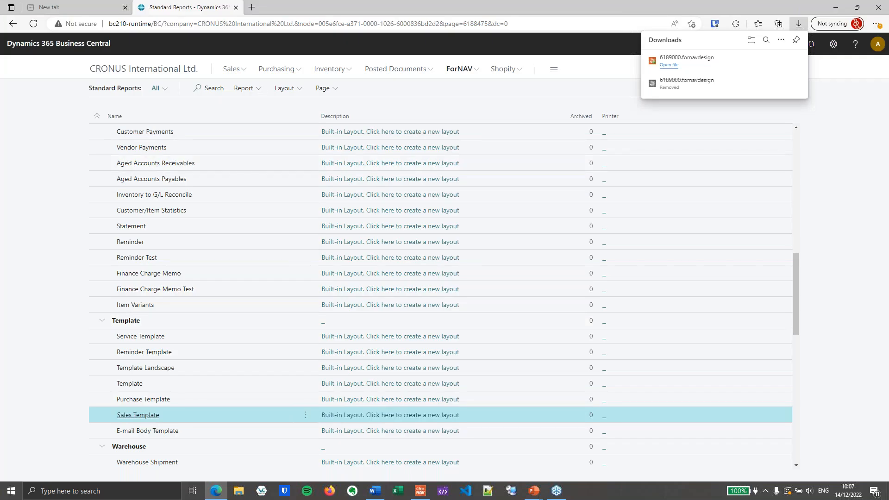
# Preview the Sales Template report in Business Central for the first listed sales invoice and examine the watermarks on both pages.
pyautogui.click(326, 88)
pyautogui.click(336, 105)
pyautogui.click(243, 88)
pyautogui.click(263, 107)
pyautogui.click(565, 282)
pyautogui.click(465, 322)
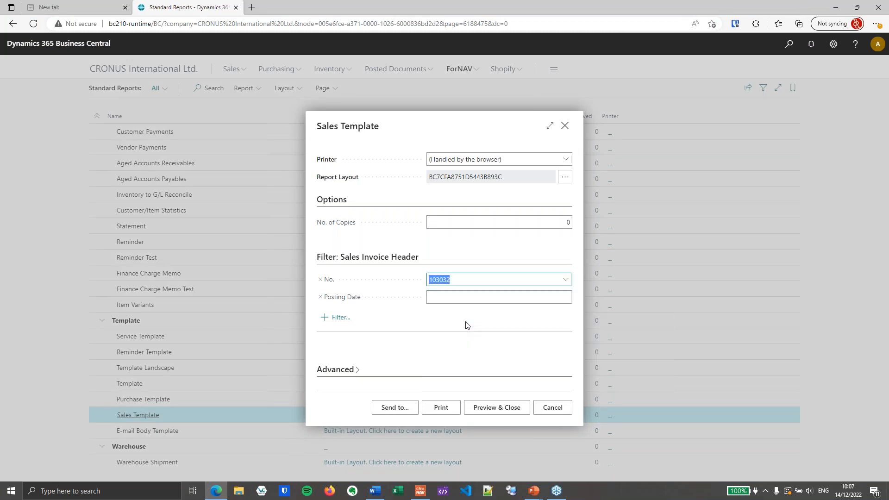
pyautogui.click(496, 405)
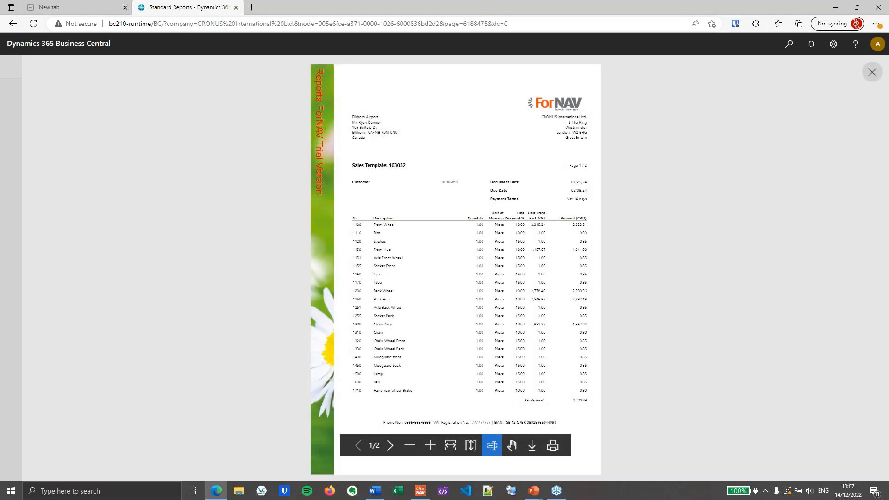
pyautogui.scroll(-8, 420, 332)
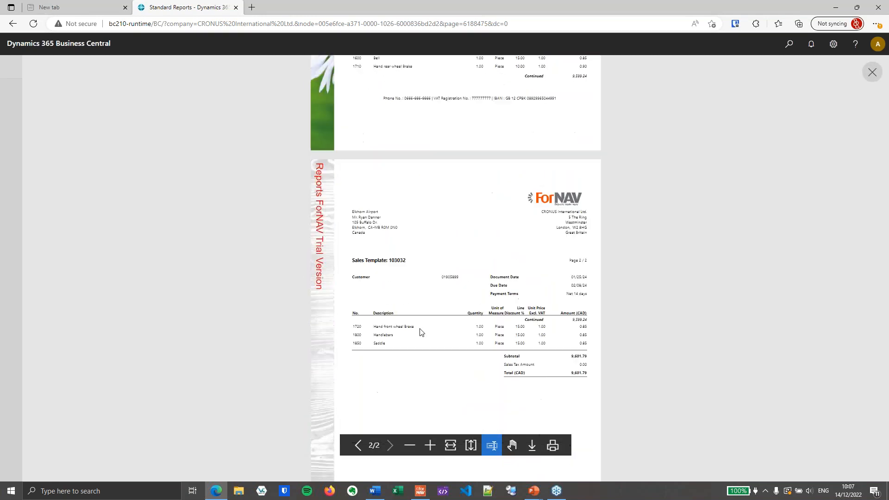